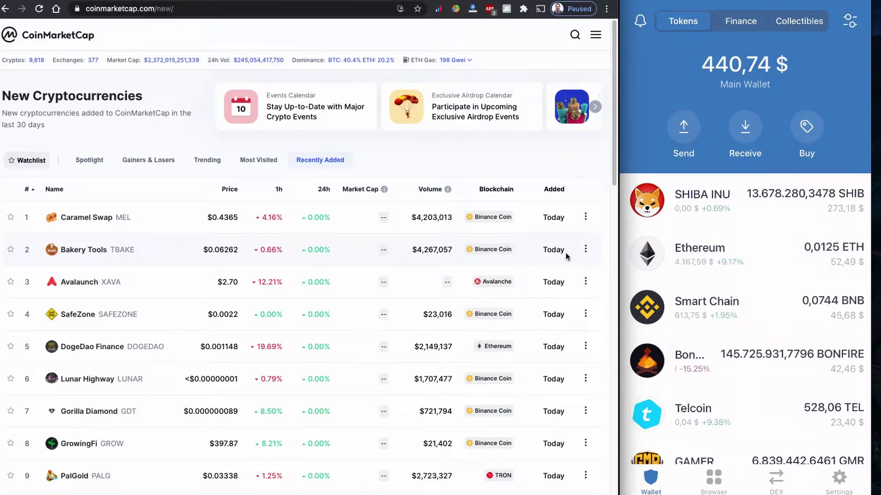
Step: Open the Bakery Tools (TBAKE) page from the recently added cryptocurrencies and review its price data, description and markets
double_click(430, 252)
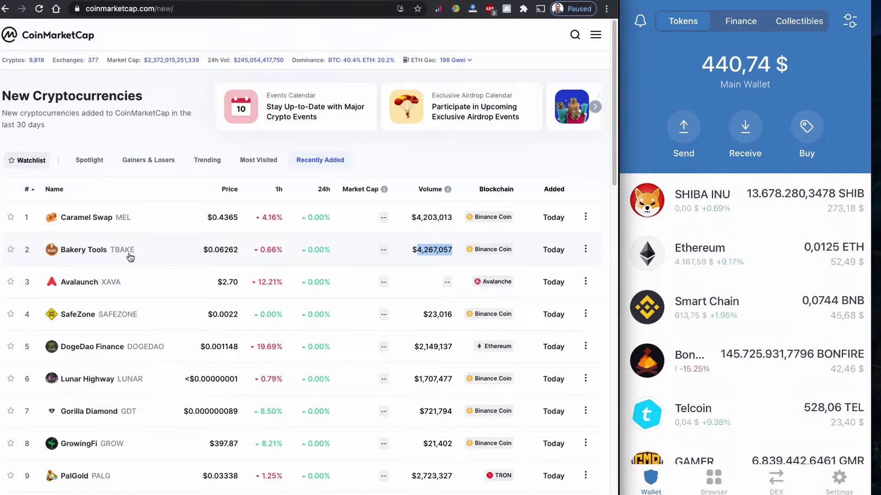
left_click(95, 251)
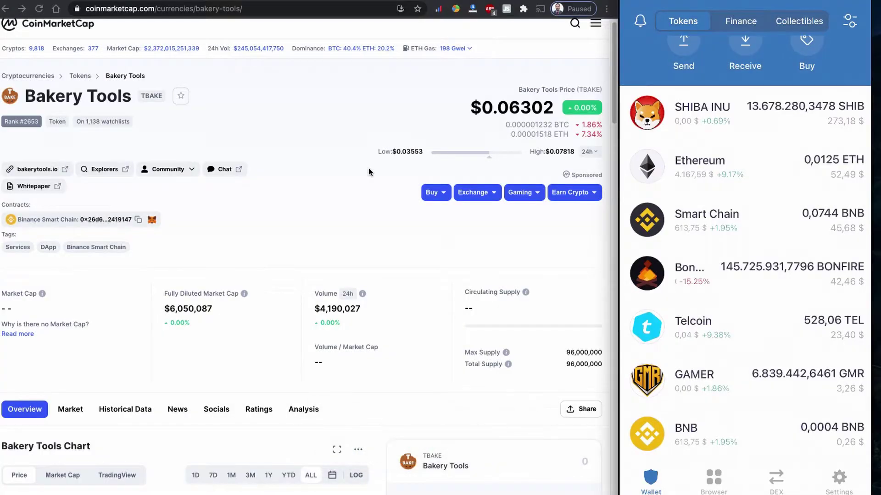
scroll(283, 278, "down", 15)
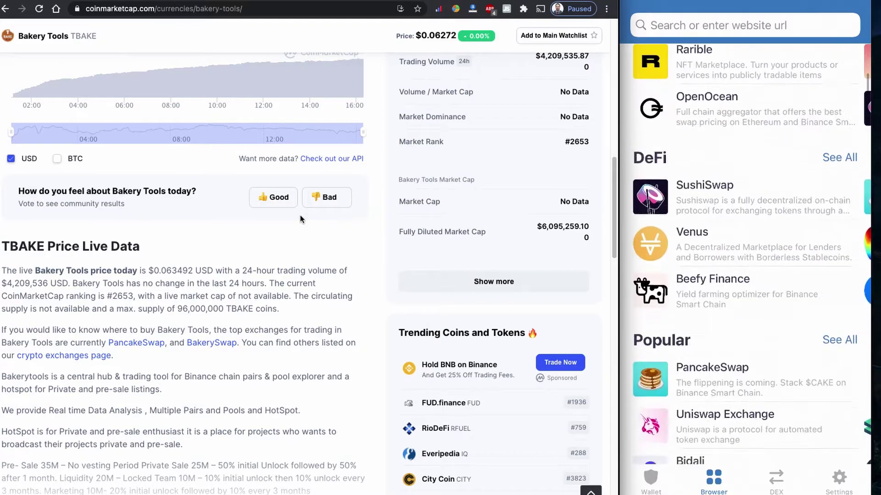
scroll(284, 230, "down", 7)
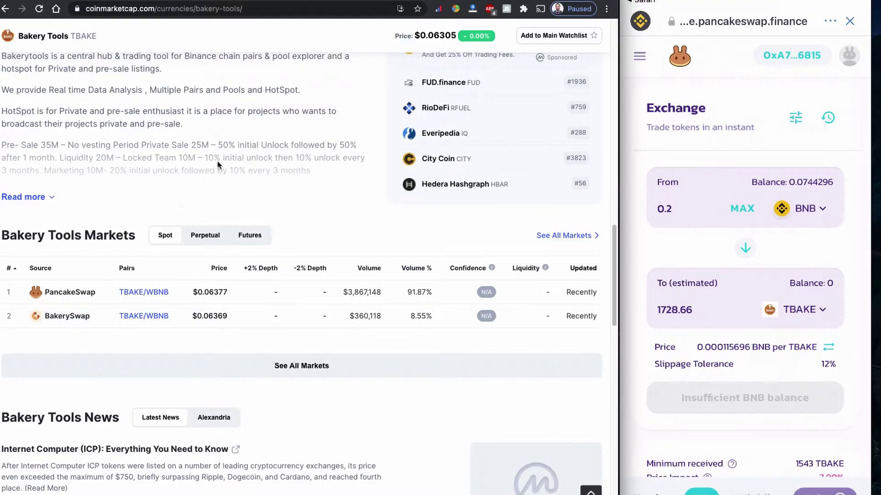
Step: Open the project website bakerytools.io from the coin's links and skim its overview, baking tiers and roadmap
scroll(230, 177, "up", 10)
scroll(290, 138, "up", 2)
scroll(291, 140, "up", 5)
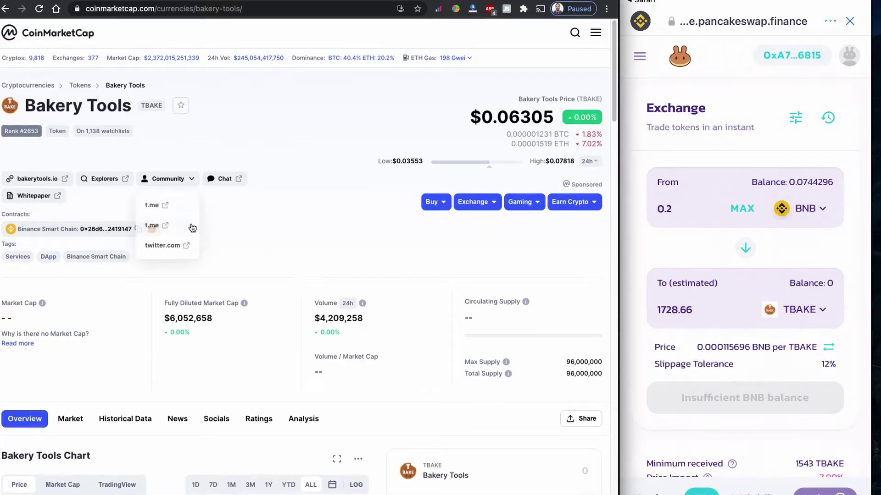
left_click(66, 182)
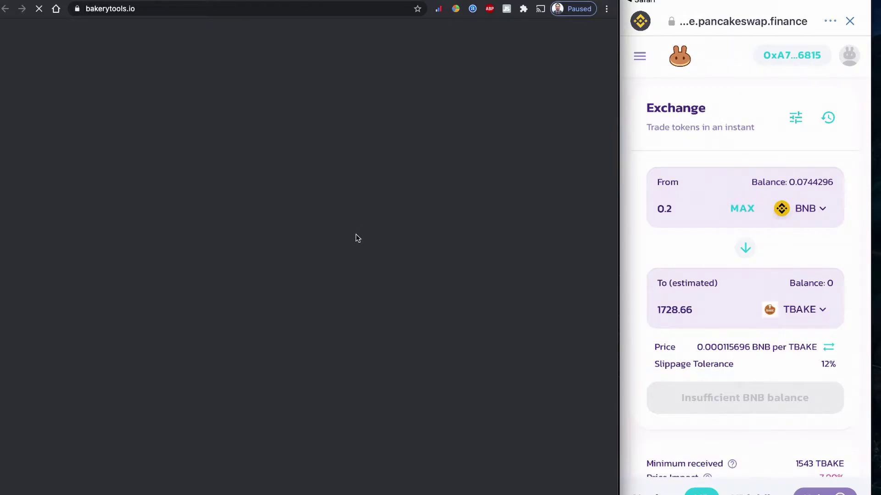
scroll(358, 239, "down", 5)
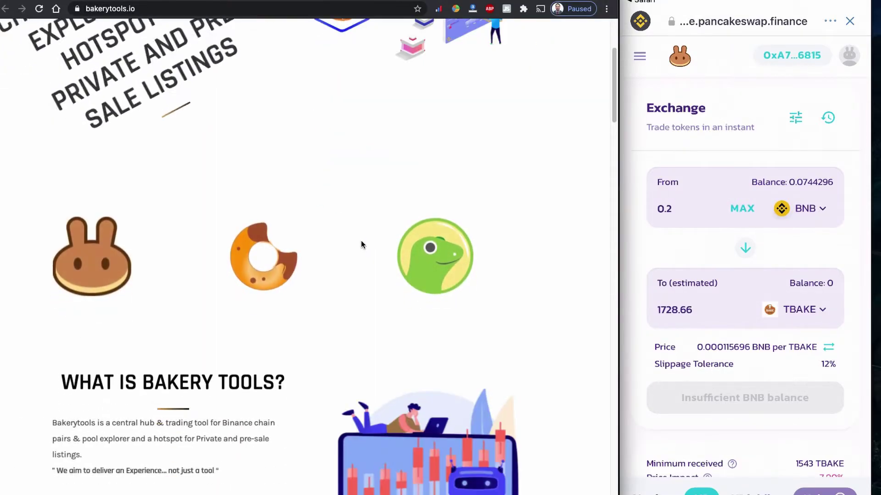
scroll(362, 240, "up", 4)
scroll(361, 241, "down", 7)
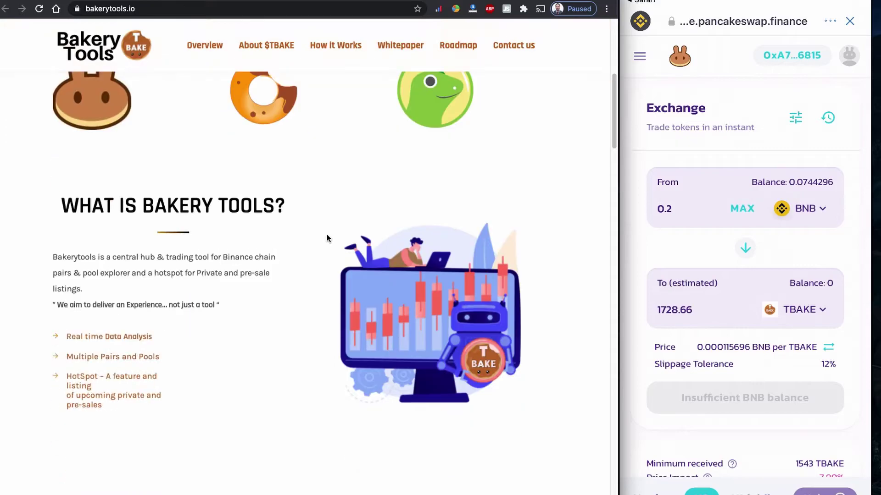
scroll(327, 238, "down", 10)
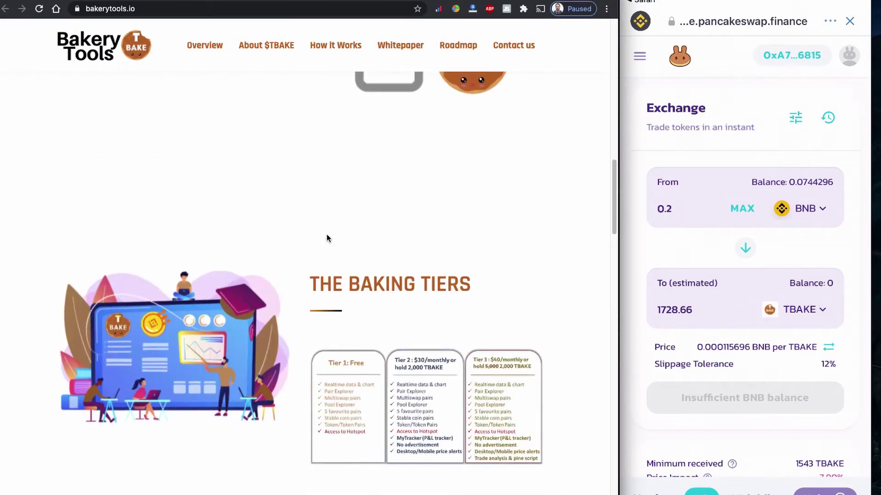
scroll(328, 238, "down", 10)
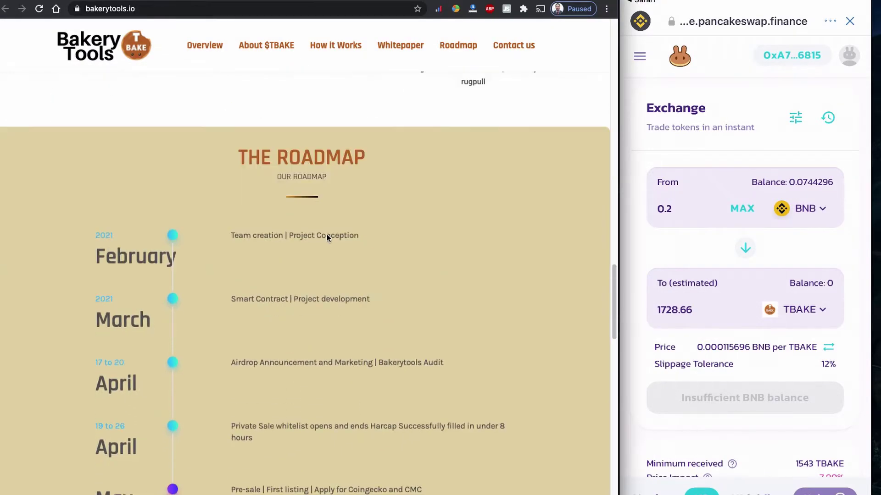
scroll(325, 218, "down", 1)
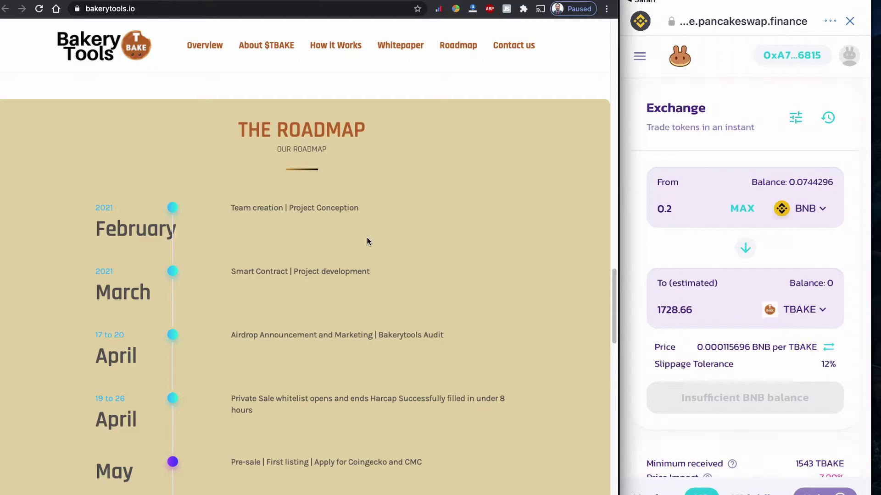
scroll(366, 239, "down", 8)
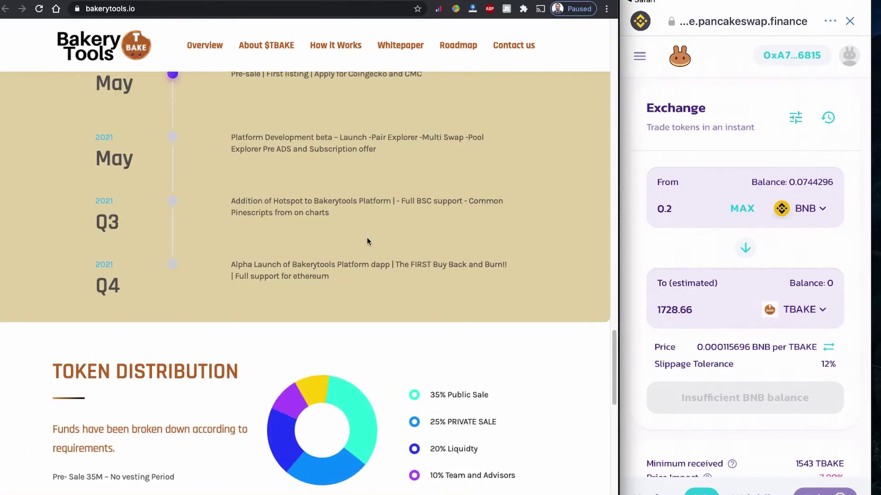
scroll(366, 238, "up", 15)
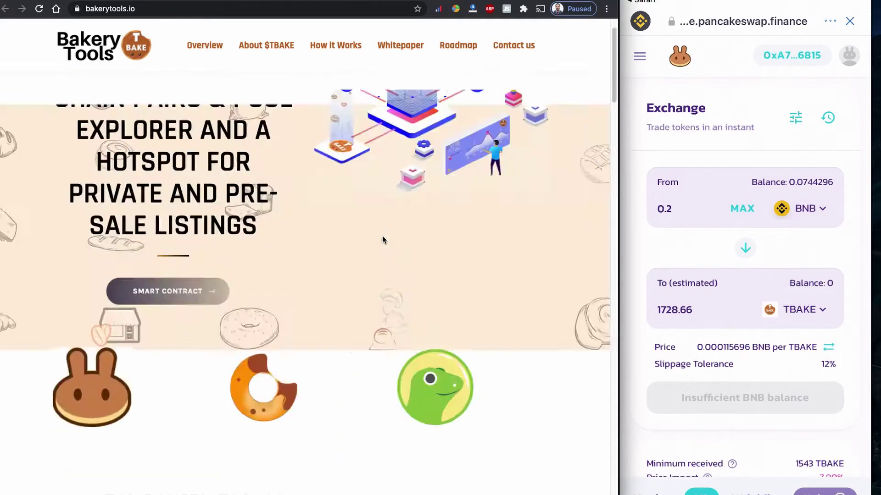
scroll(383, 239, "up", 2)
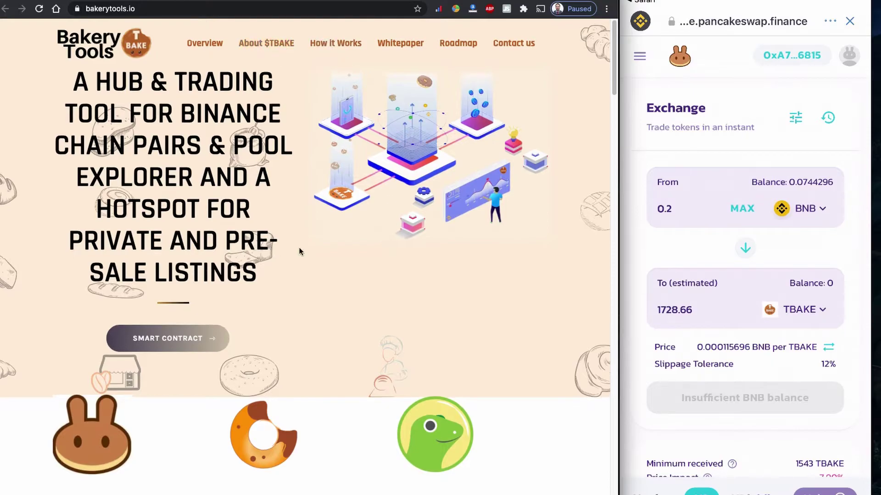
Step: Examine the Bakery Tools features, the roadmap milestones including the May pre-sale entry, and the token distribution
scroll(299, 250, "down", 8)
scroll(285, 259, "down", 16)
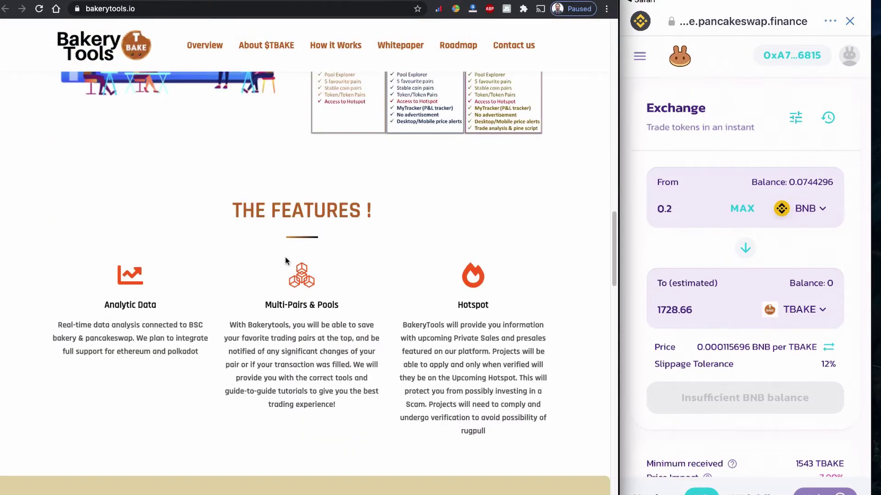
scroll(285, 260, "down", 9)
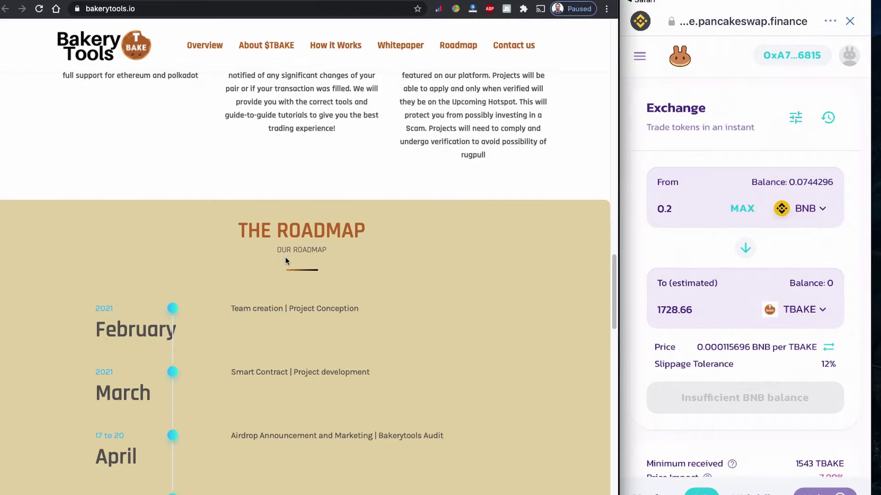
scroll(285, 259, "up", 1)
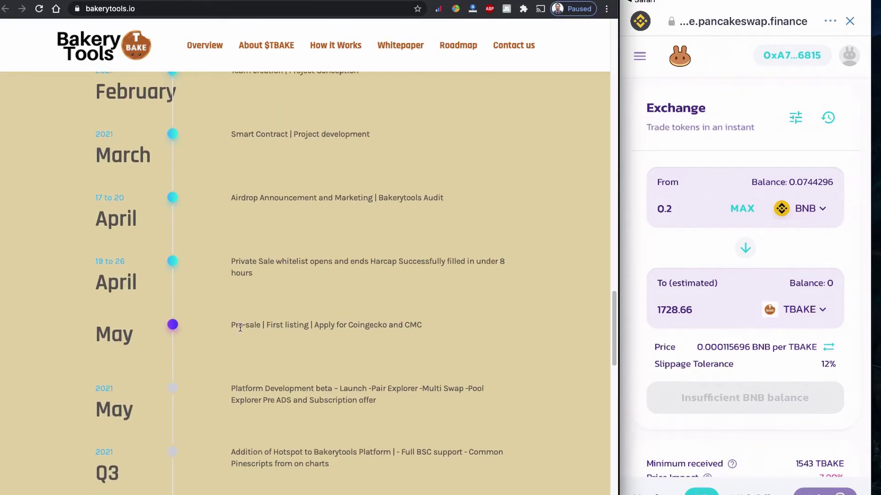
left_click_drag(232, 325, 346, 326)
left_click(409, 327)
scroll(428, 329, "down", 3)
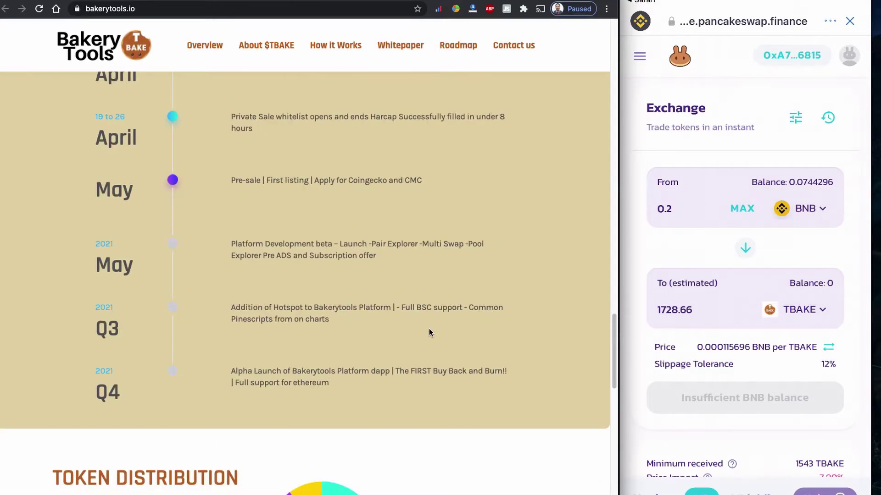
scroll(402, 333, "down", 2)
scroll(402, 339, "down", 3)
scroll(389, 294, "down", 5)
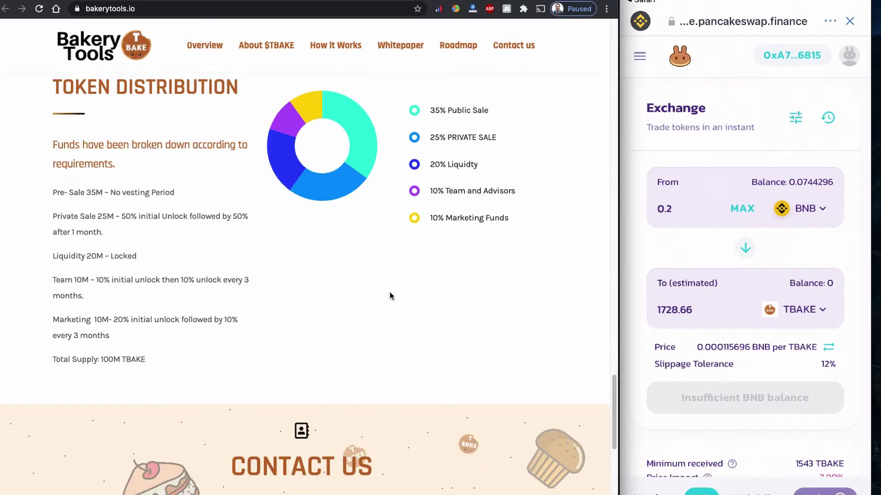
scroll(403, 308, "down", 7)
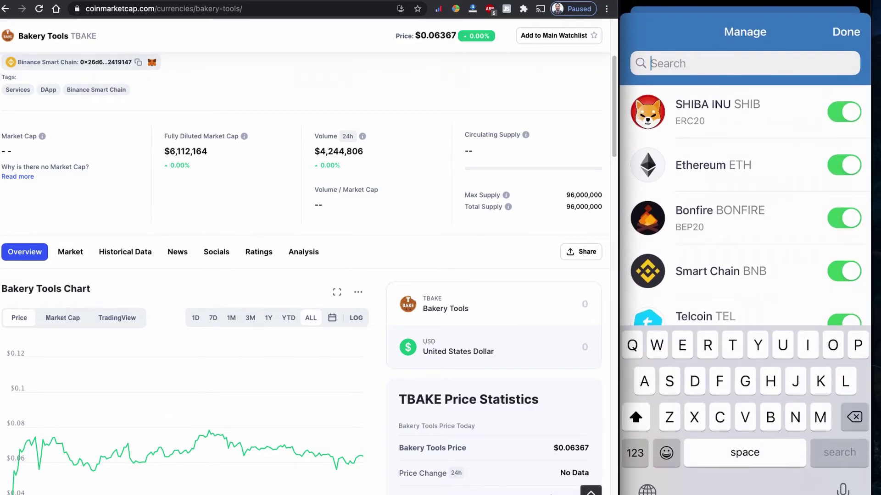
Step: In the mobile wallet's token management, search for "Tbak" and enable the Bakerytools TBAKE (BEP20) token
type("Tbak")
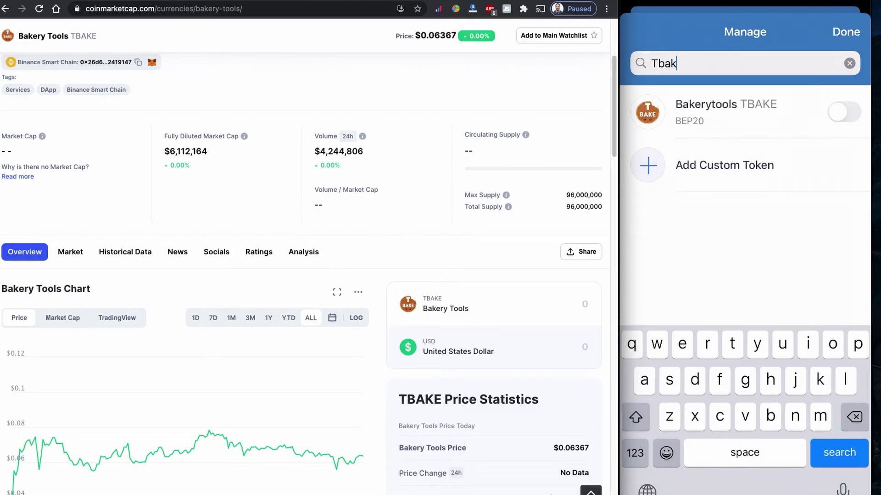
left_click(844, 111)
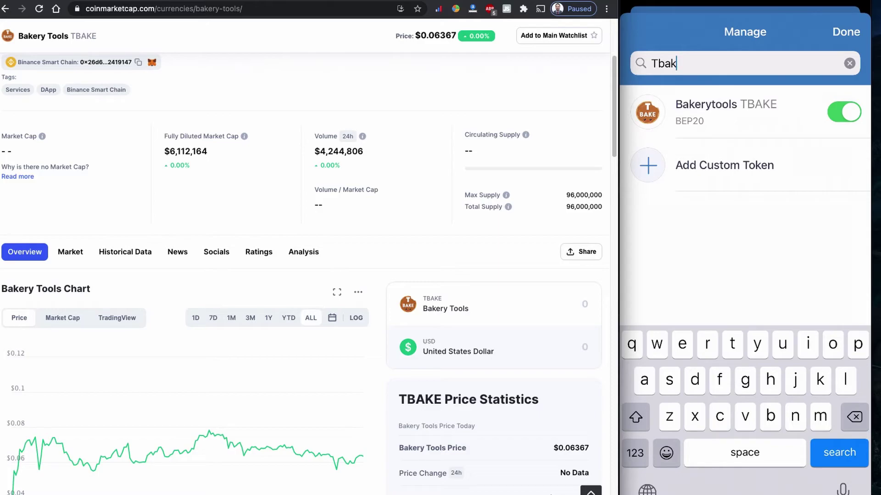